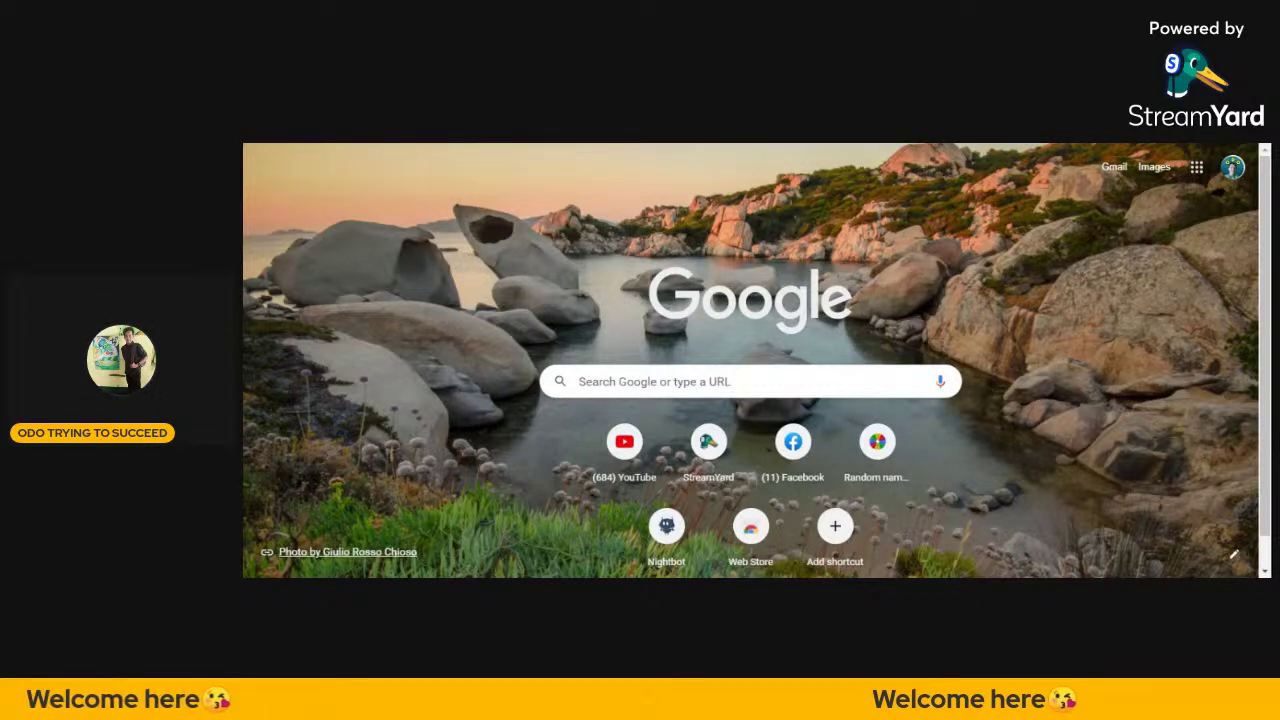
Search Google for "google forms" and start a new blank form from the Forms home page.
click(650, 381)
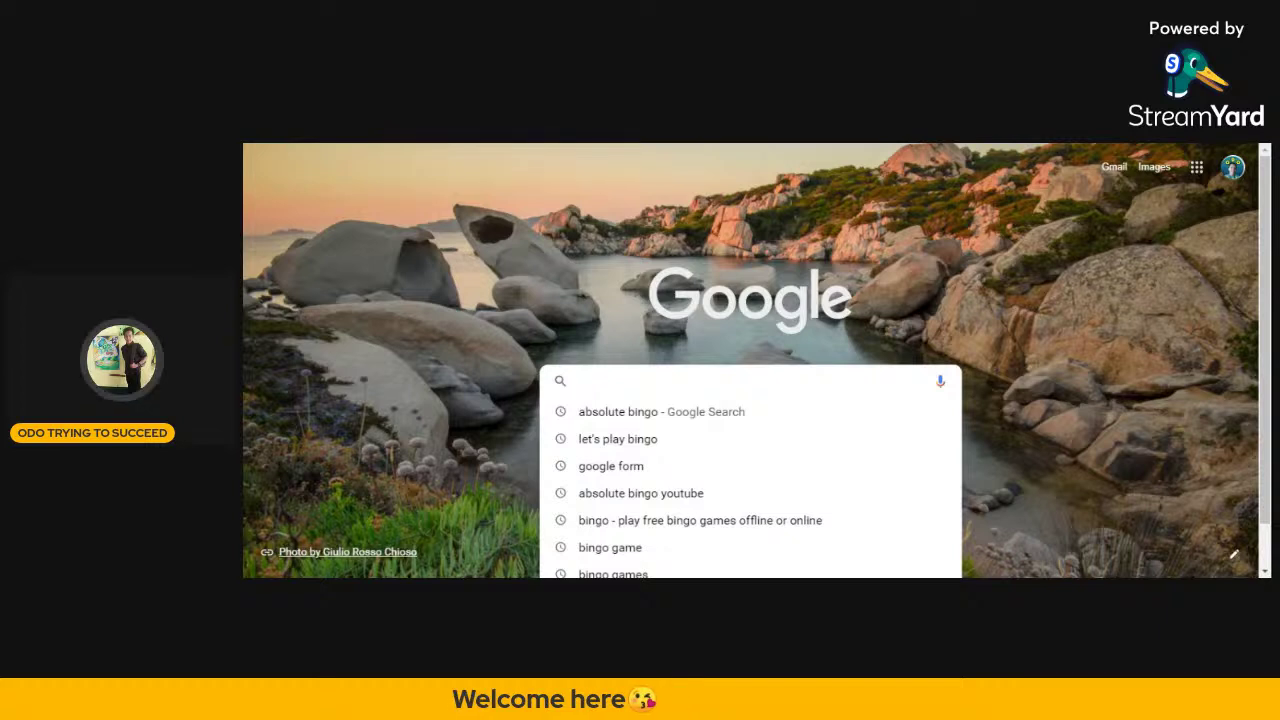
text(GOOgle forms)
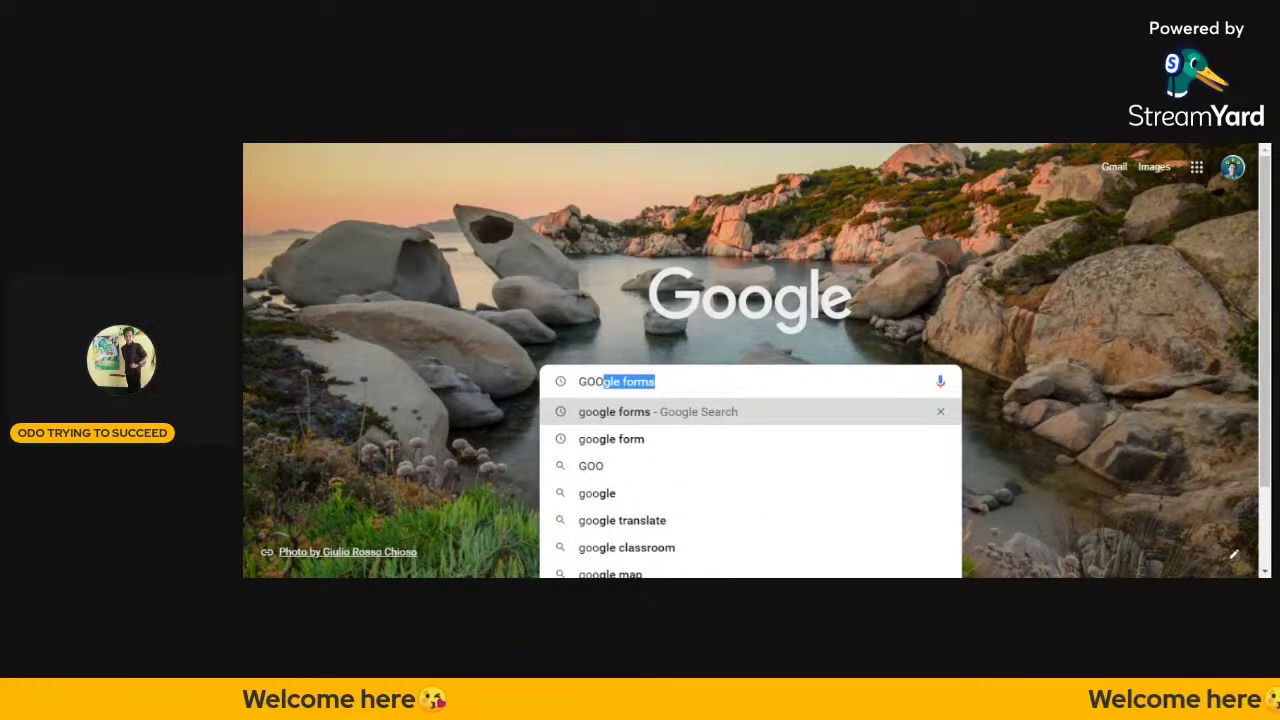
key(Return)
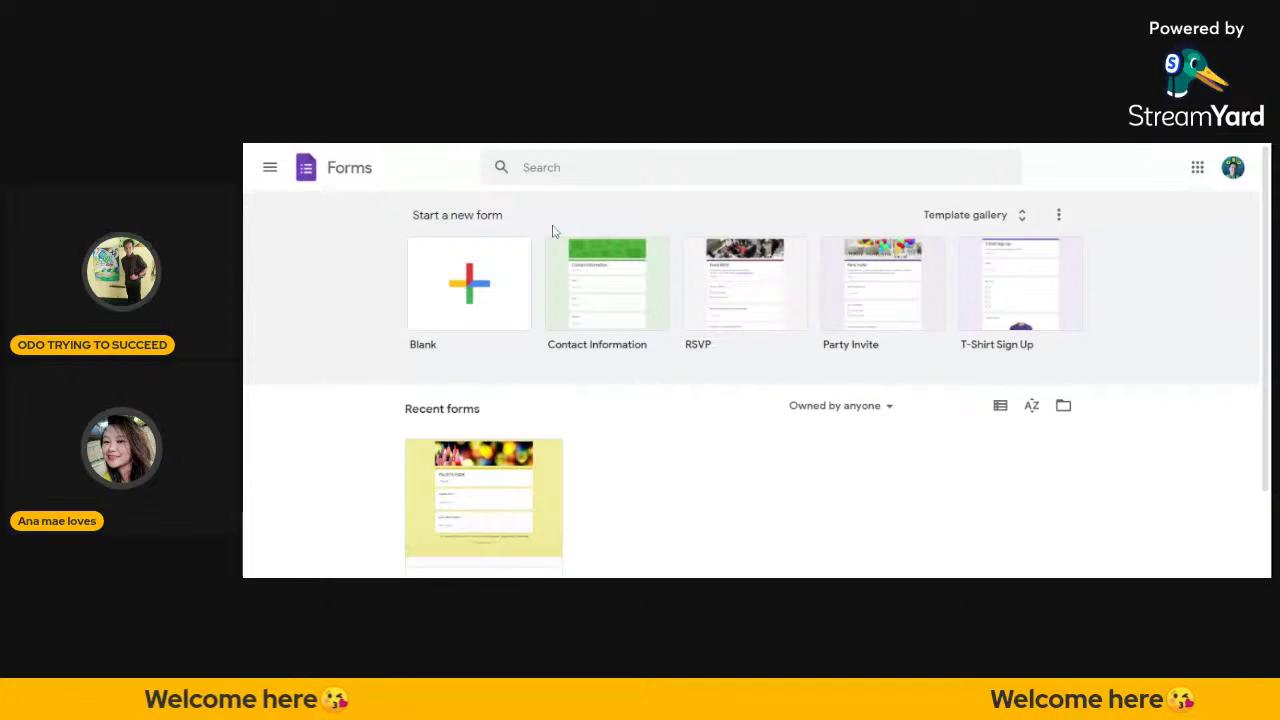
click(449, 303)
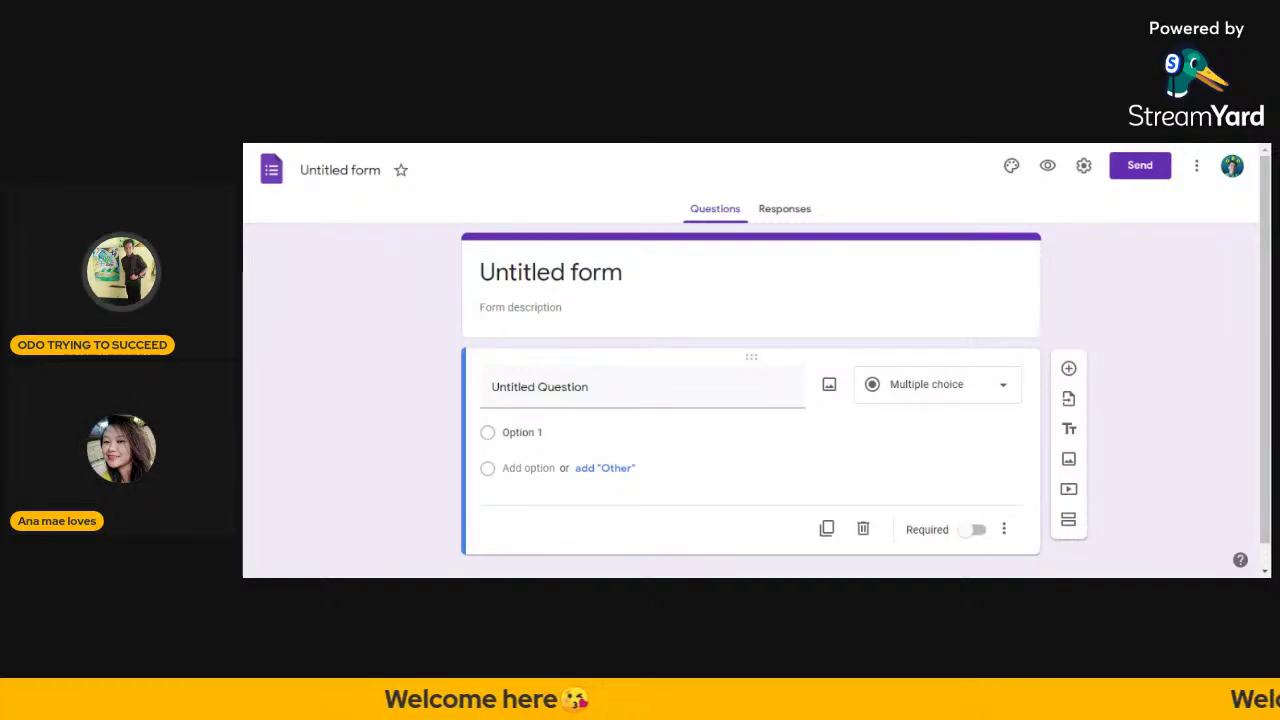
click(551, 272)
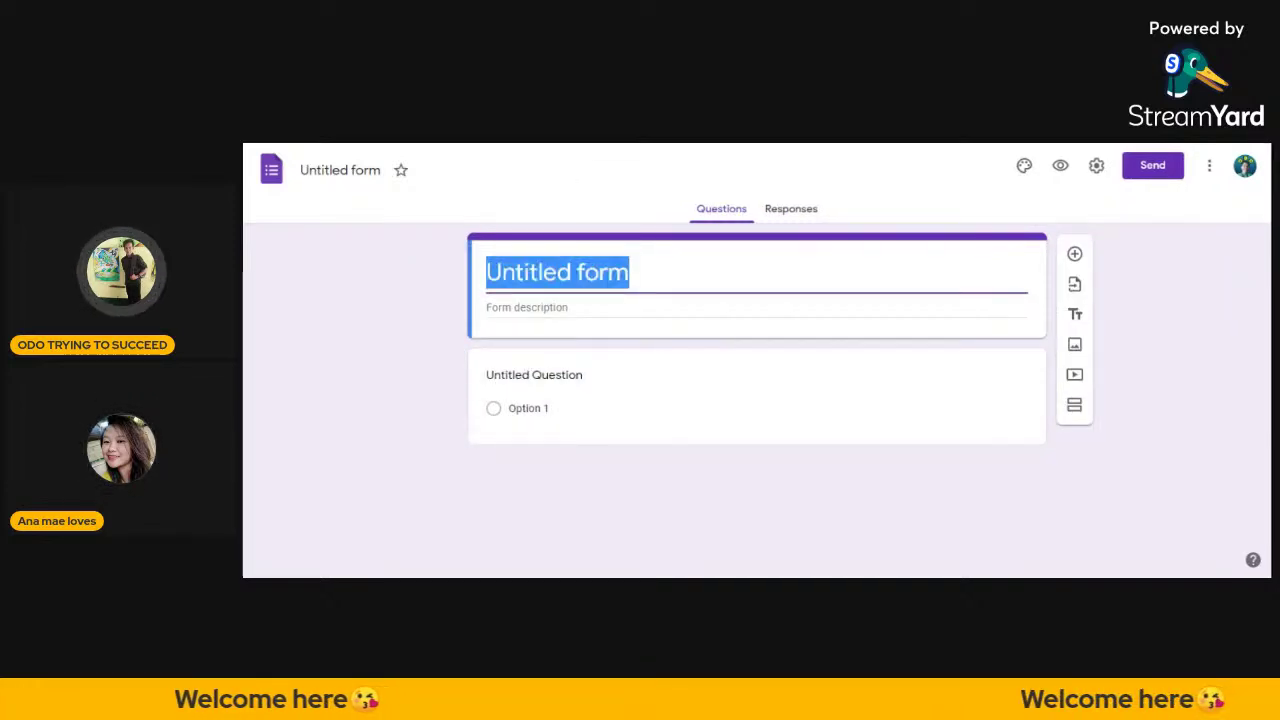
key(BackSpace)
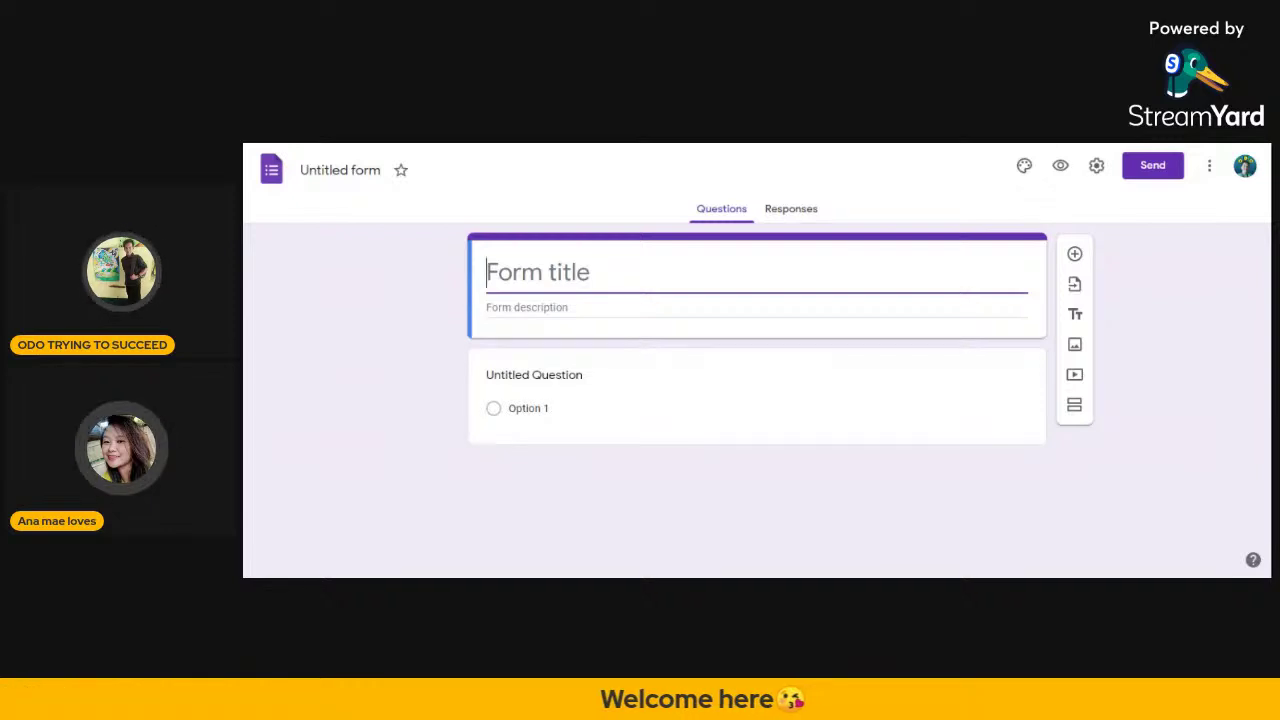
click(490, 148)
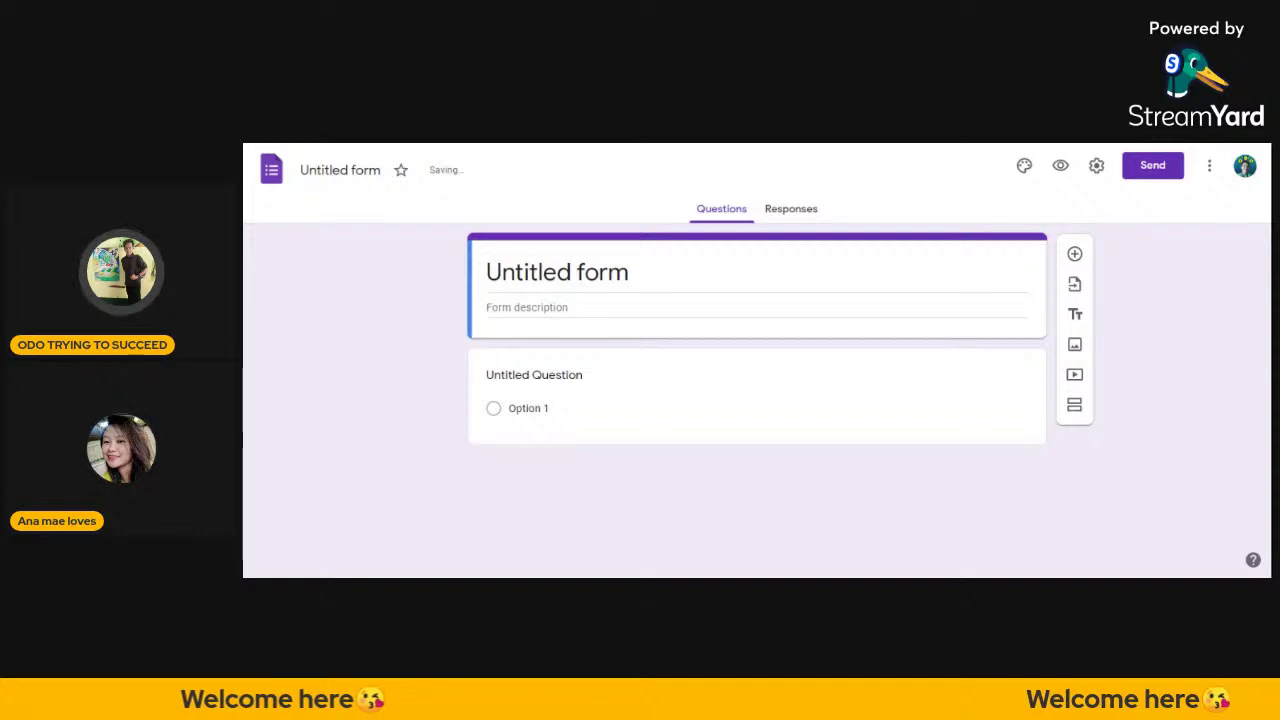
Replace the form title with "How are you to find out your channel".
click(608, 268)
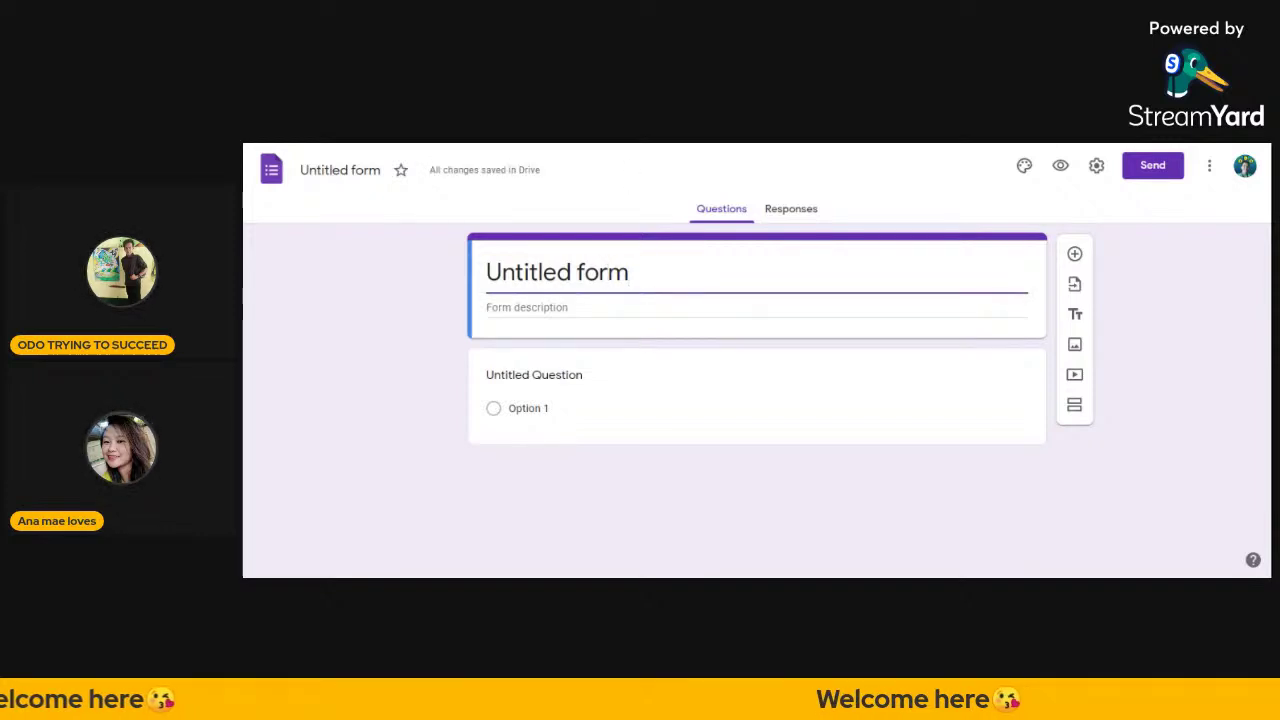
text(m)
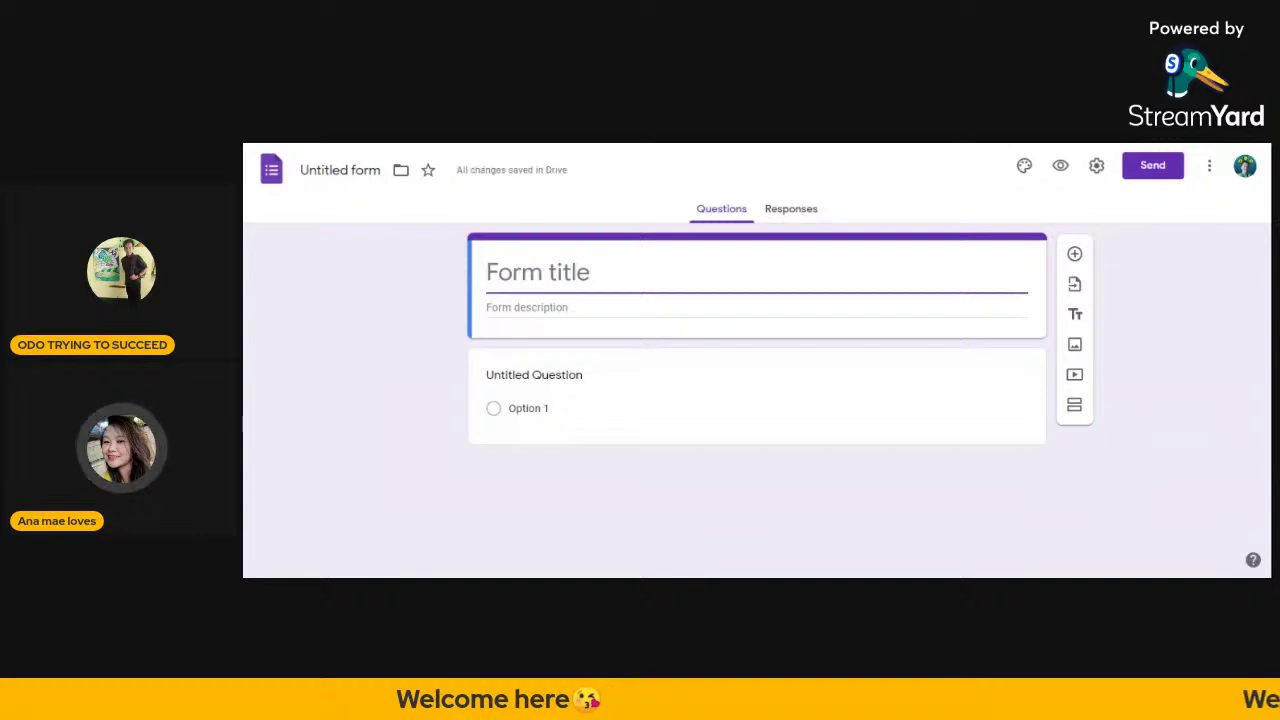
text(HEO)
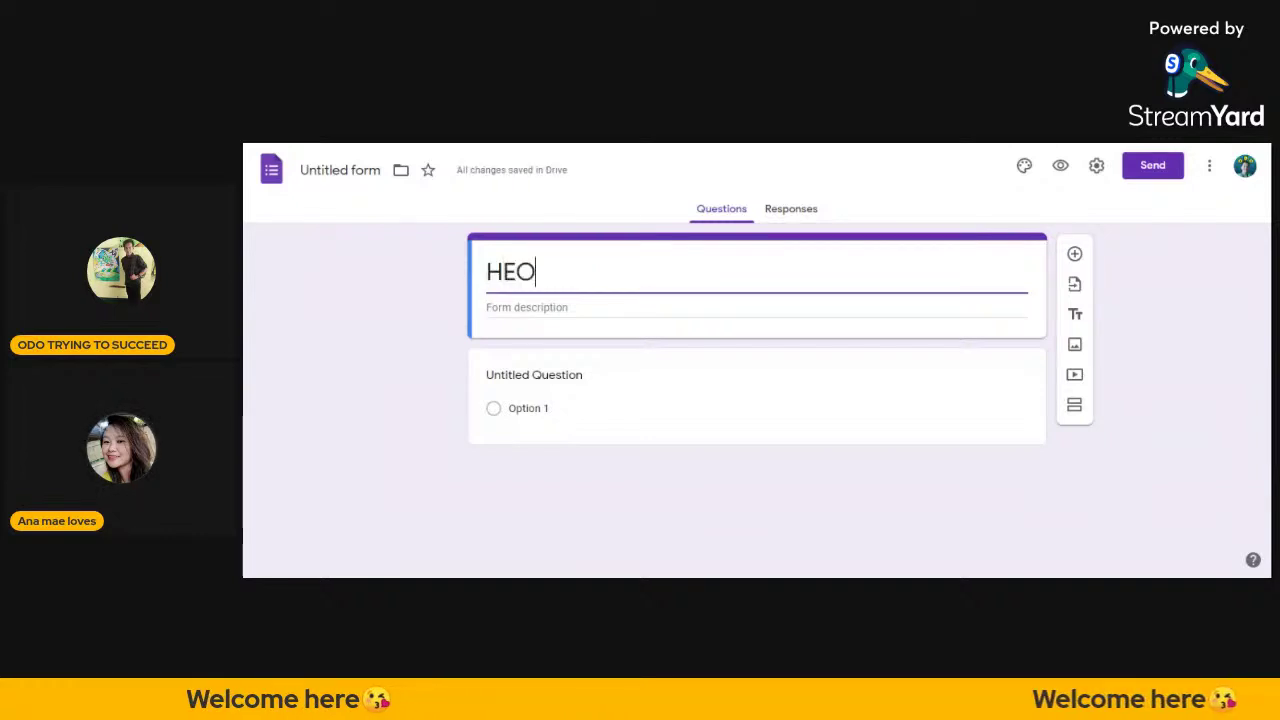
key(BackSpace)
key(BackSpace)
text(OE)
key(BackSpace)
key(BackSpace)
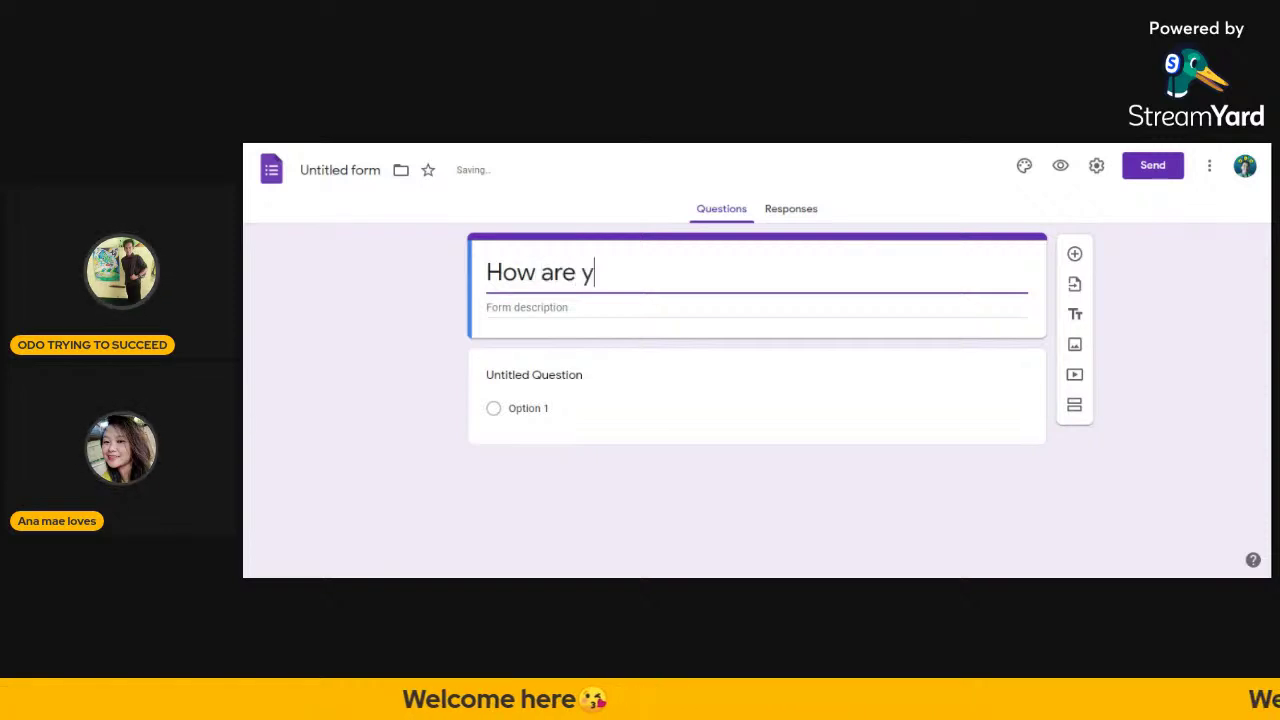
text(ow are you to)
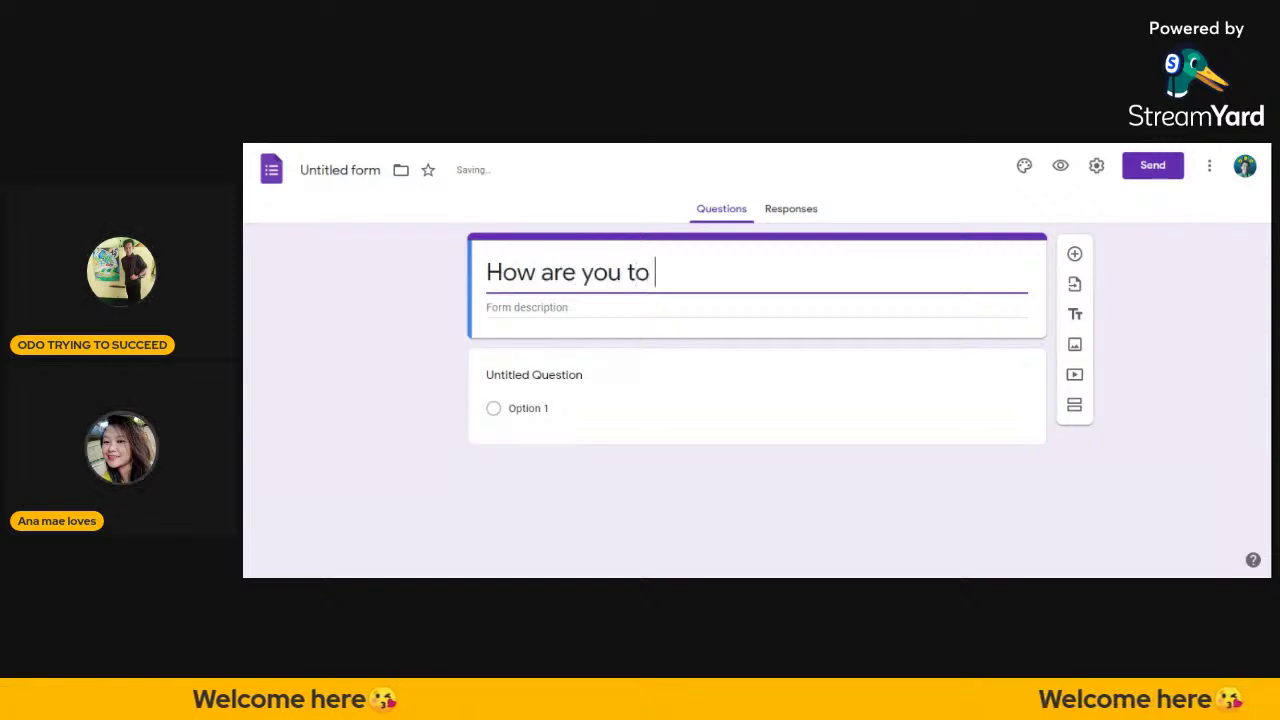
text( find )
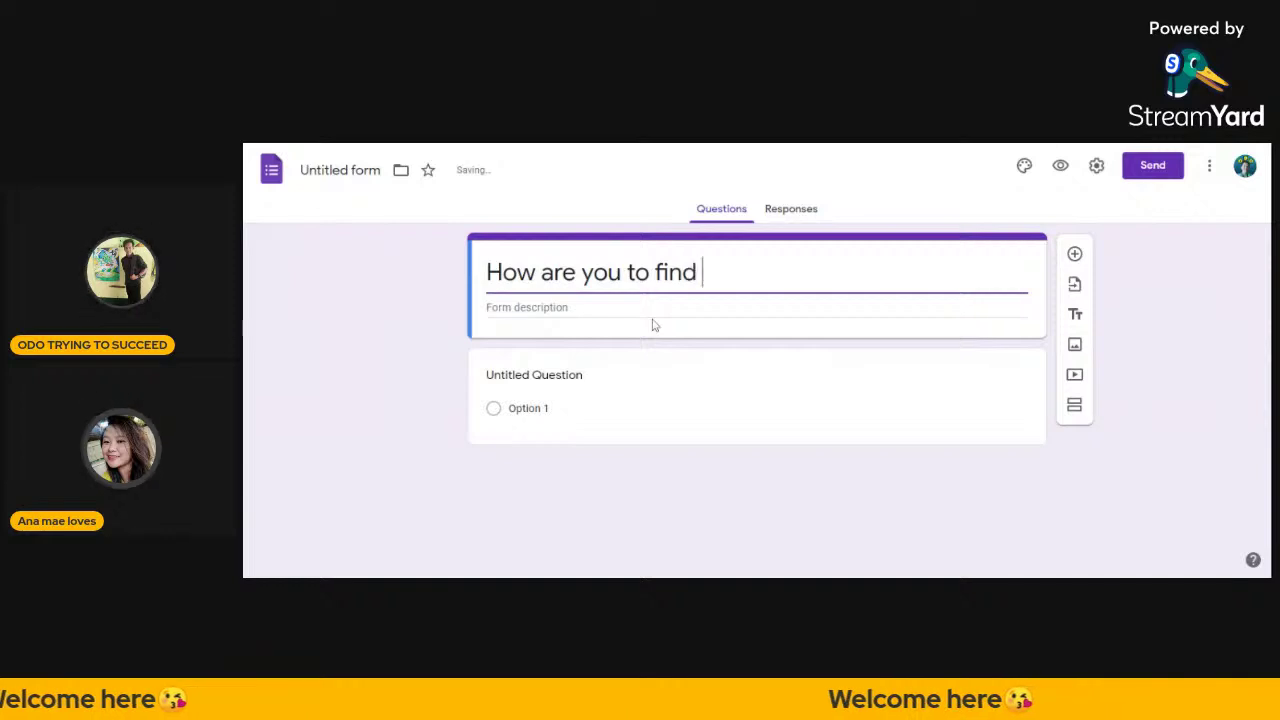
text(out your)
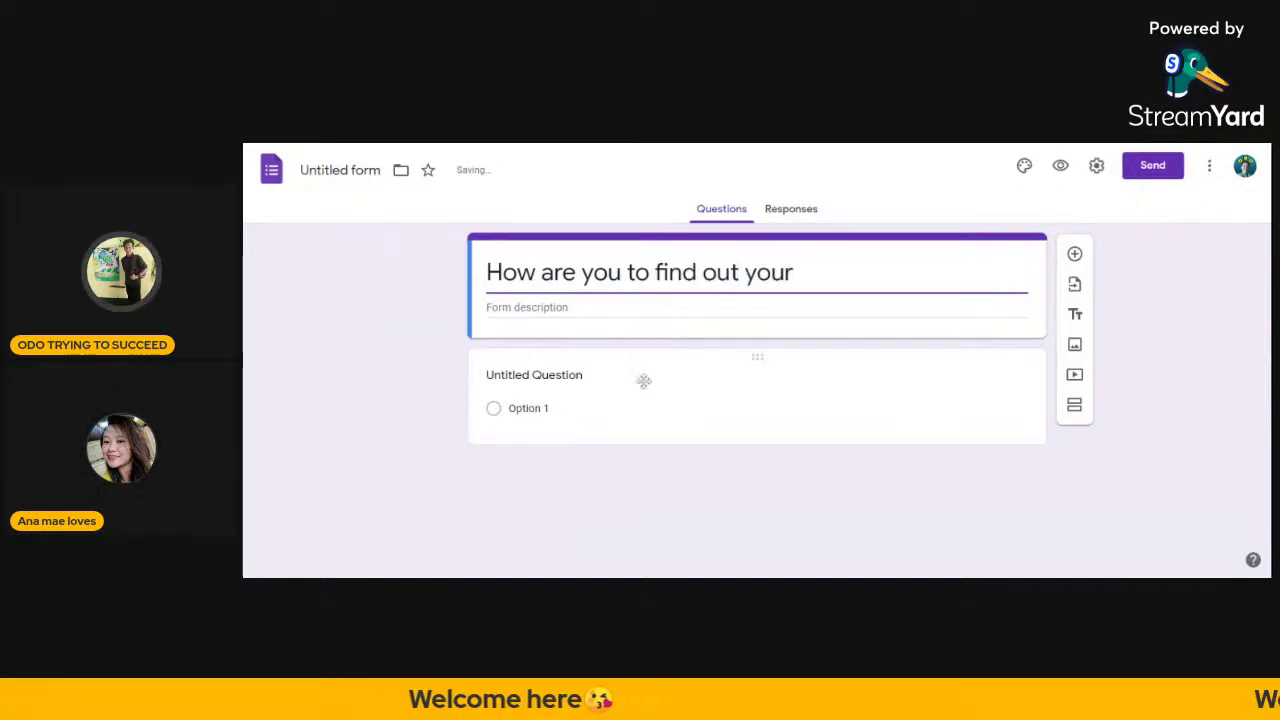
text(hannel)
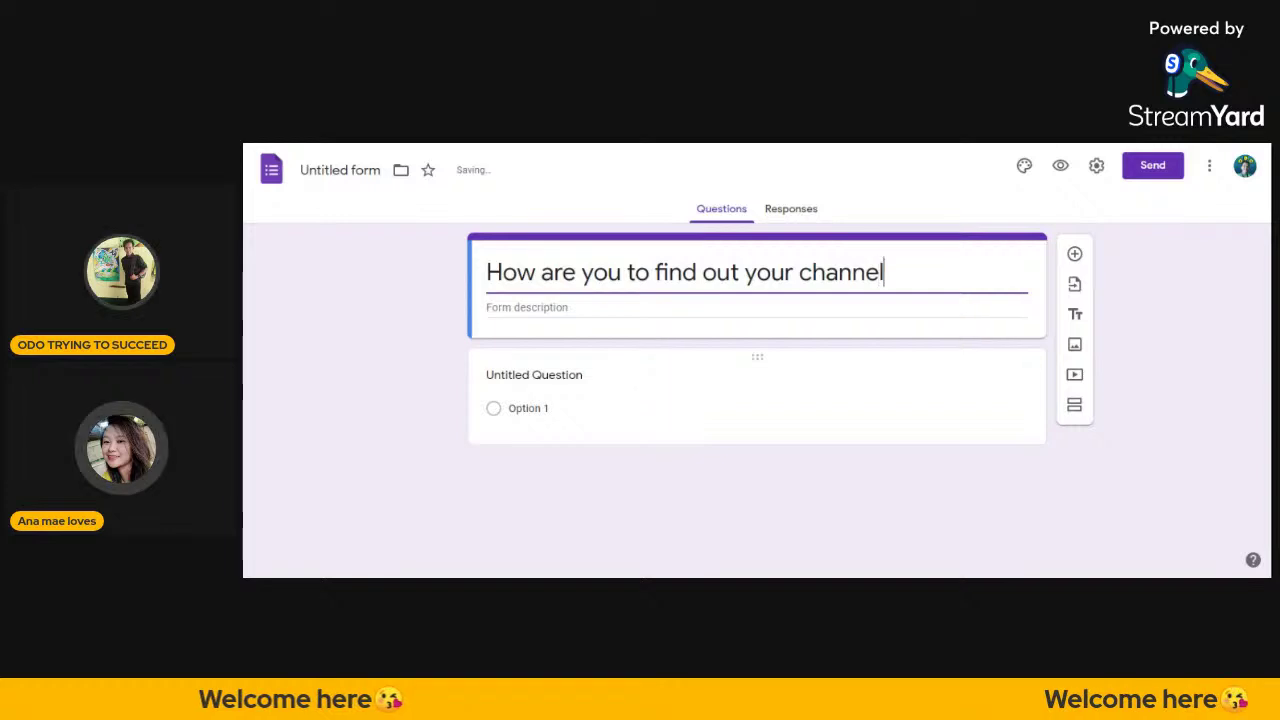
Enter "ano daw?" as the first question's text and look over the available question types.
click(653, 377)
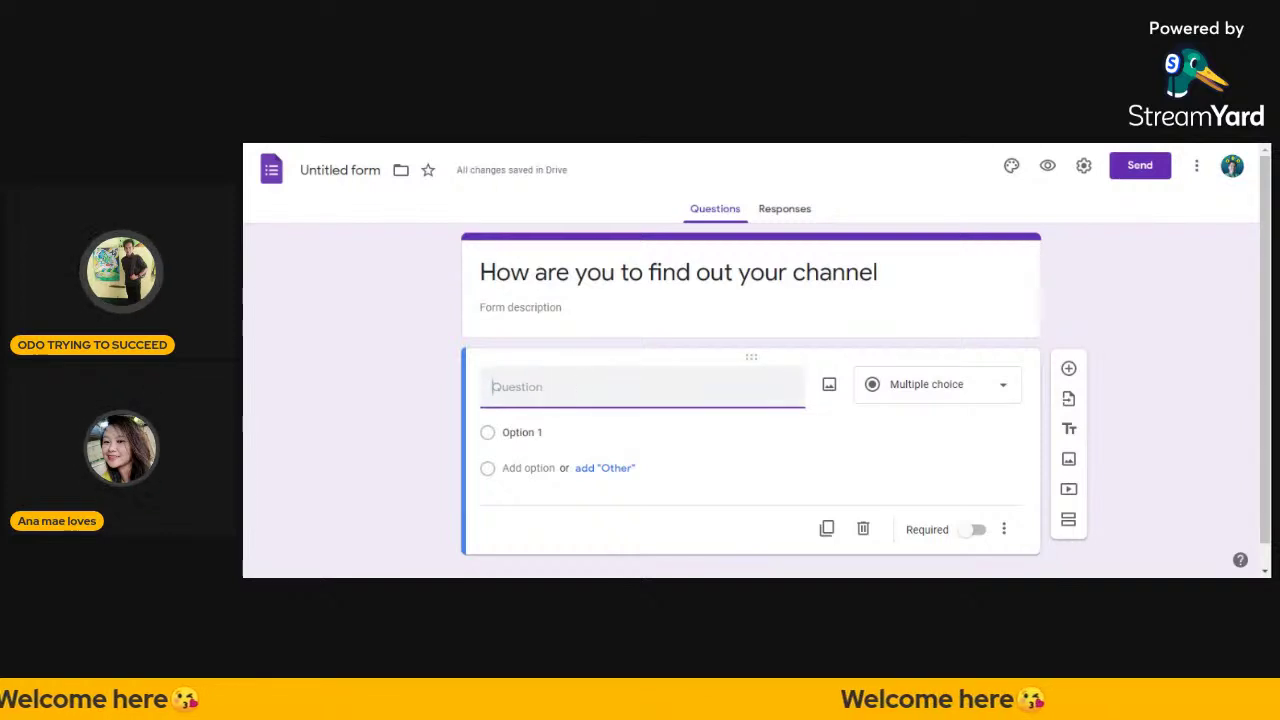
text(a)
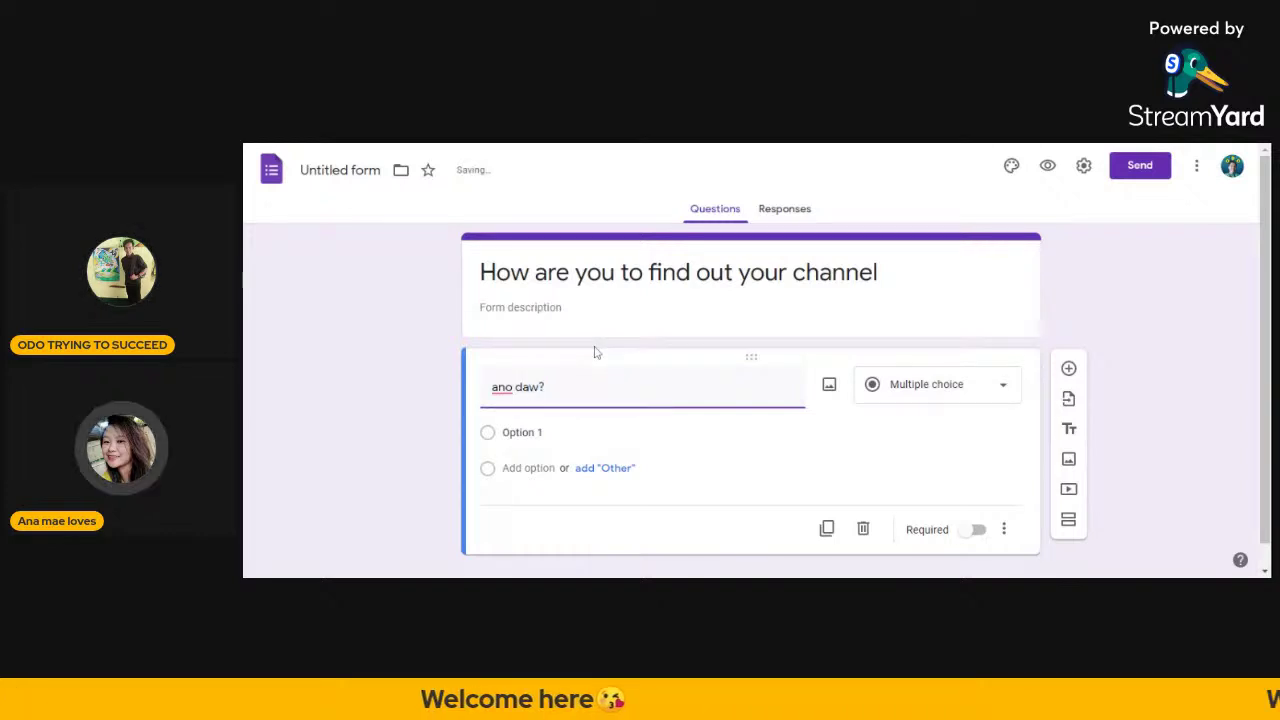
click(890, 390)
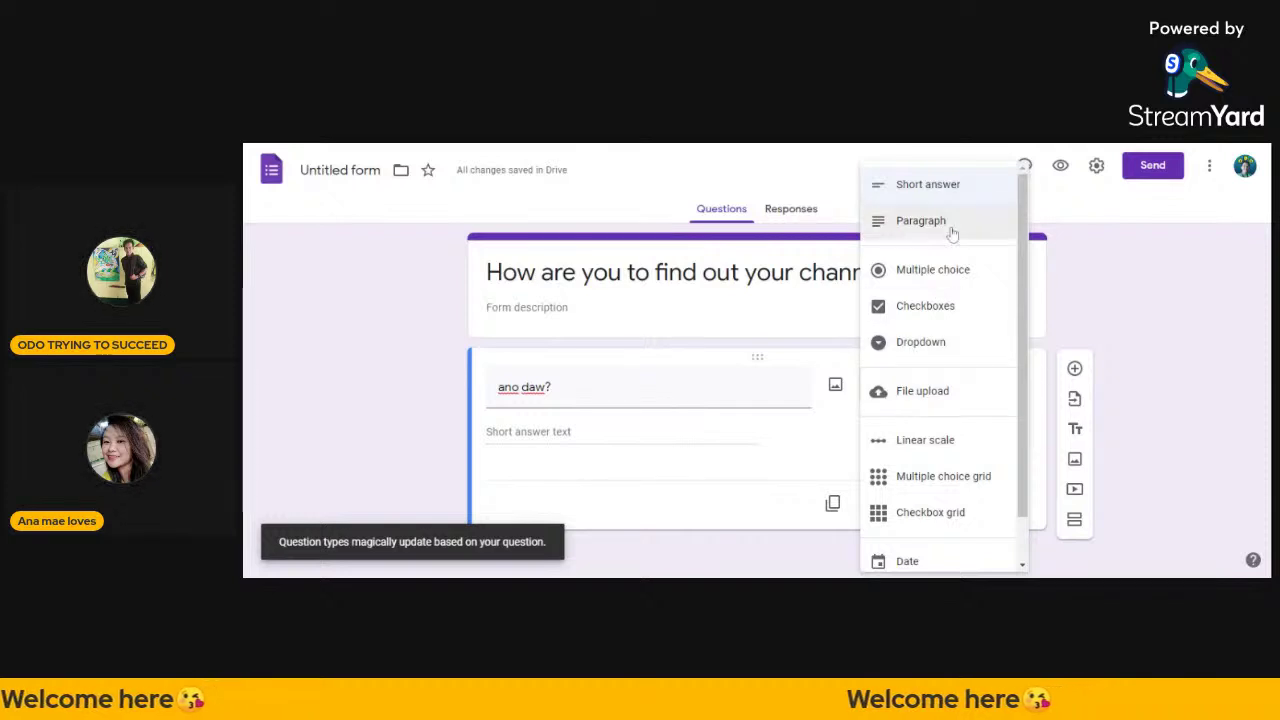
click(770, 338)
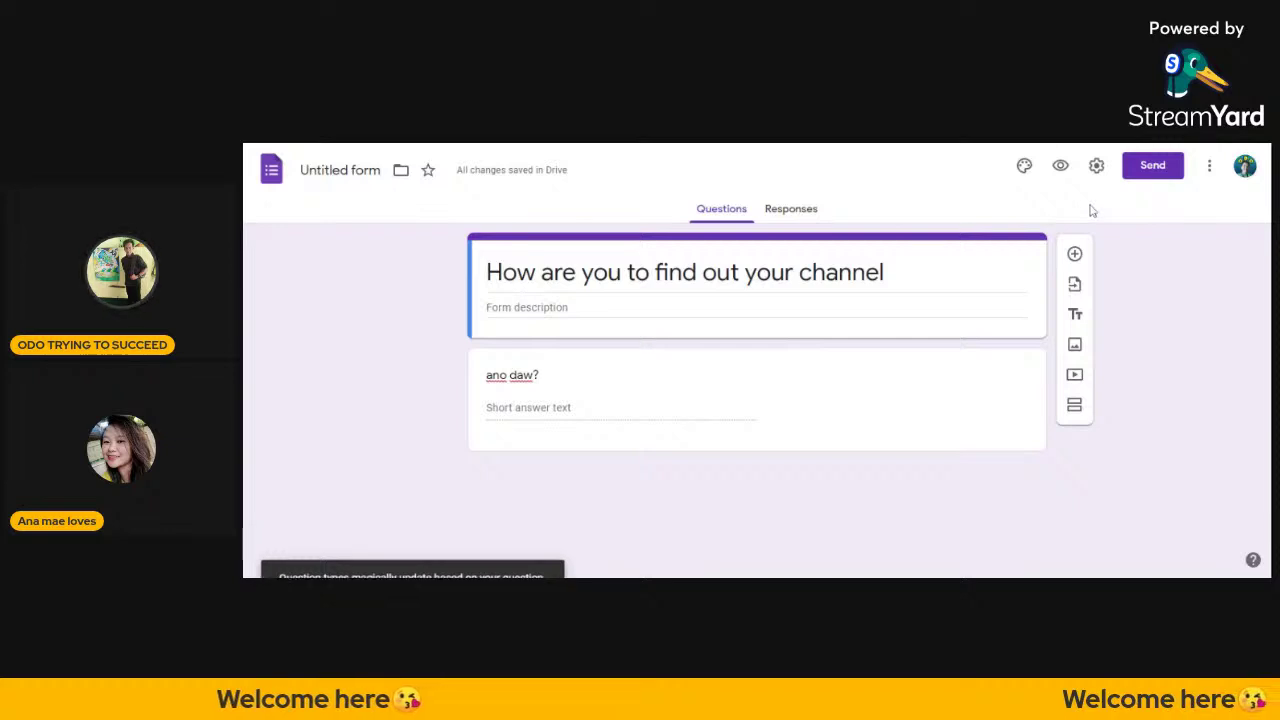
Look at the form's general settings for collecting e-mails, limiting responses and respondent permissions.
click(1100, 166)
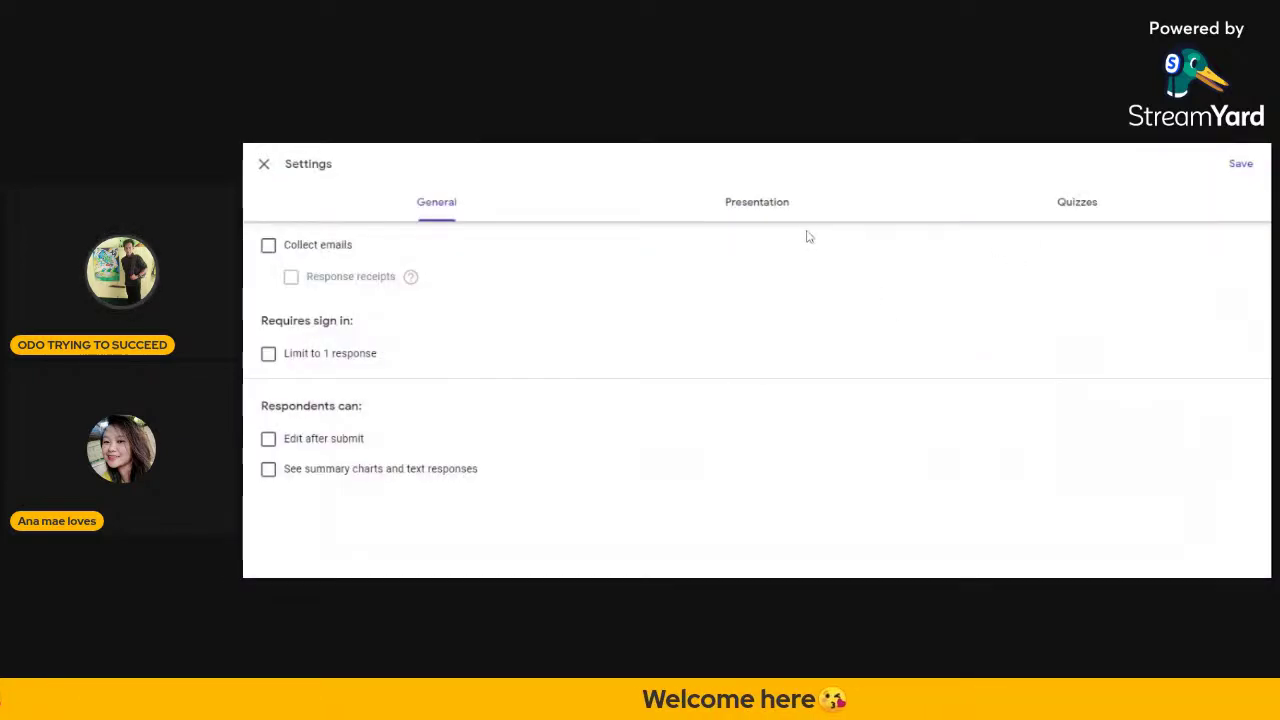
click(263, 166)
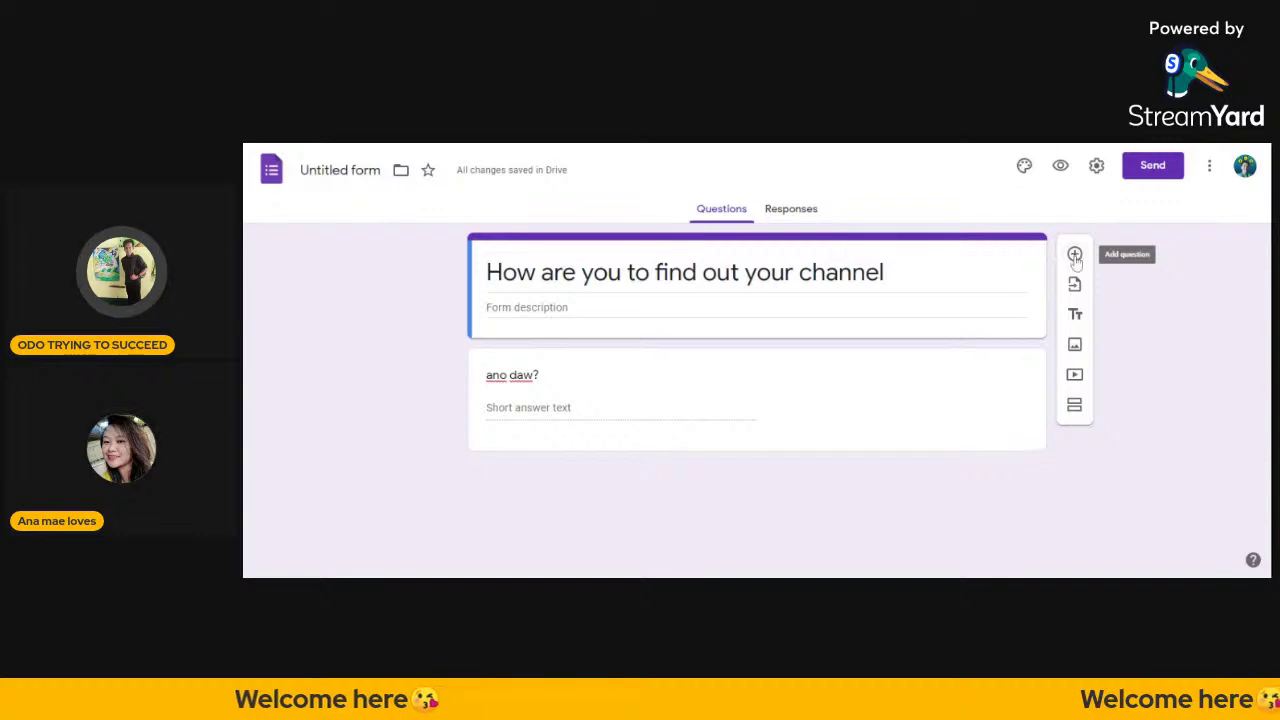
Add a second section between the form title and the question, and place the cursor in its description.
click(1075, 405)
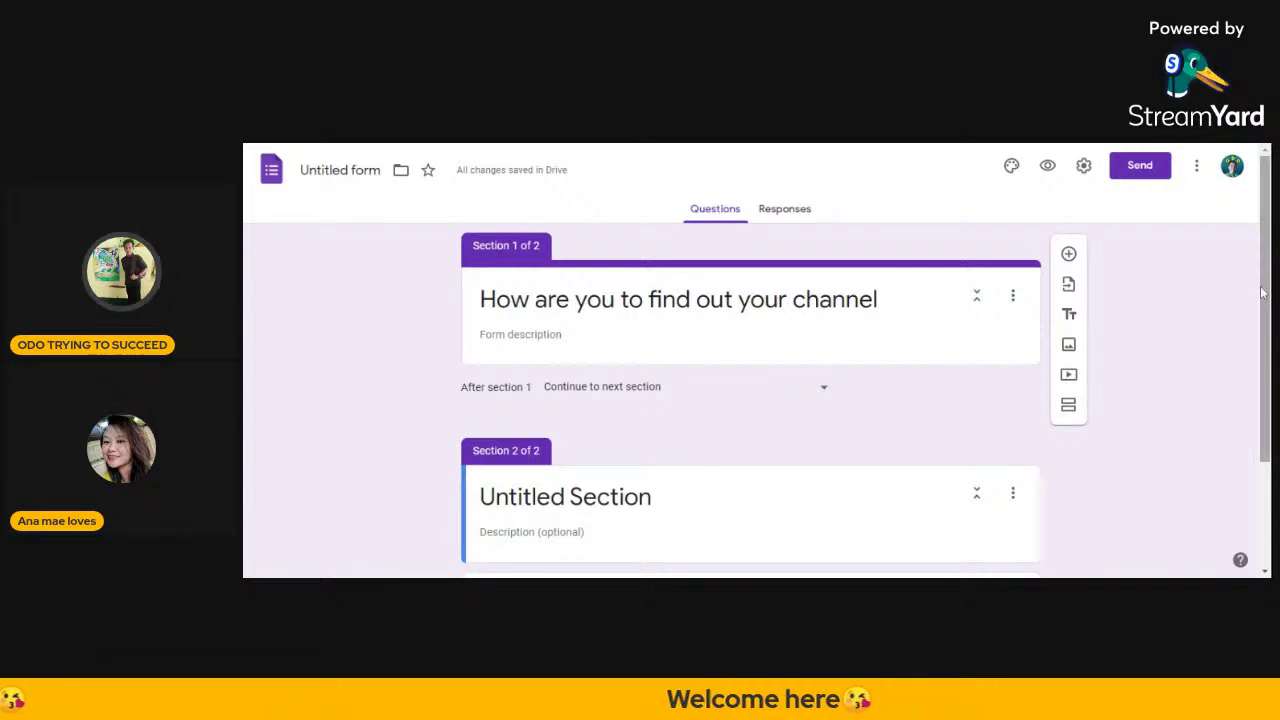
scroll(1262, 292, down, 3)
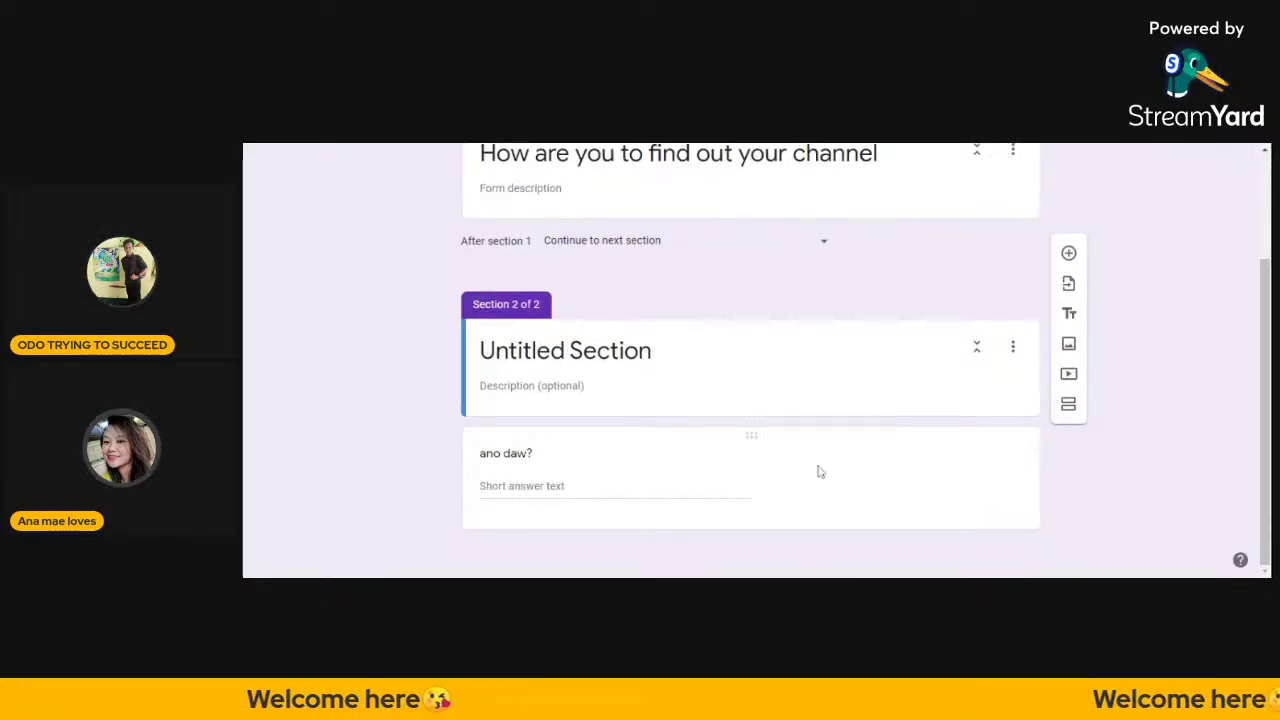
click(740, 388)
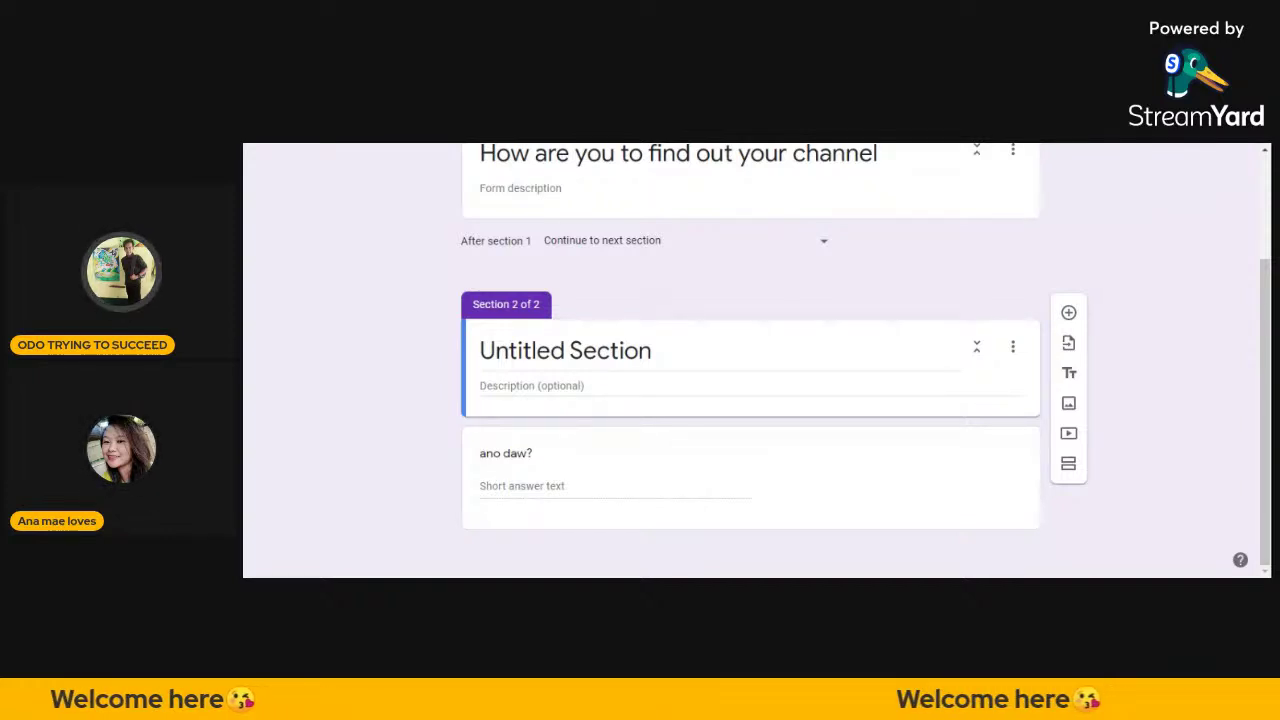
click(531, 385)
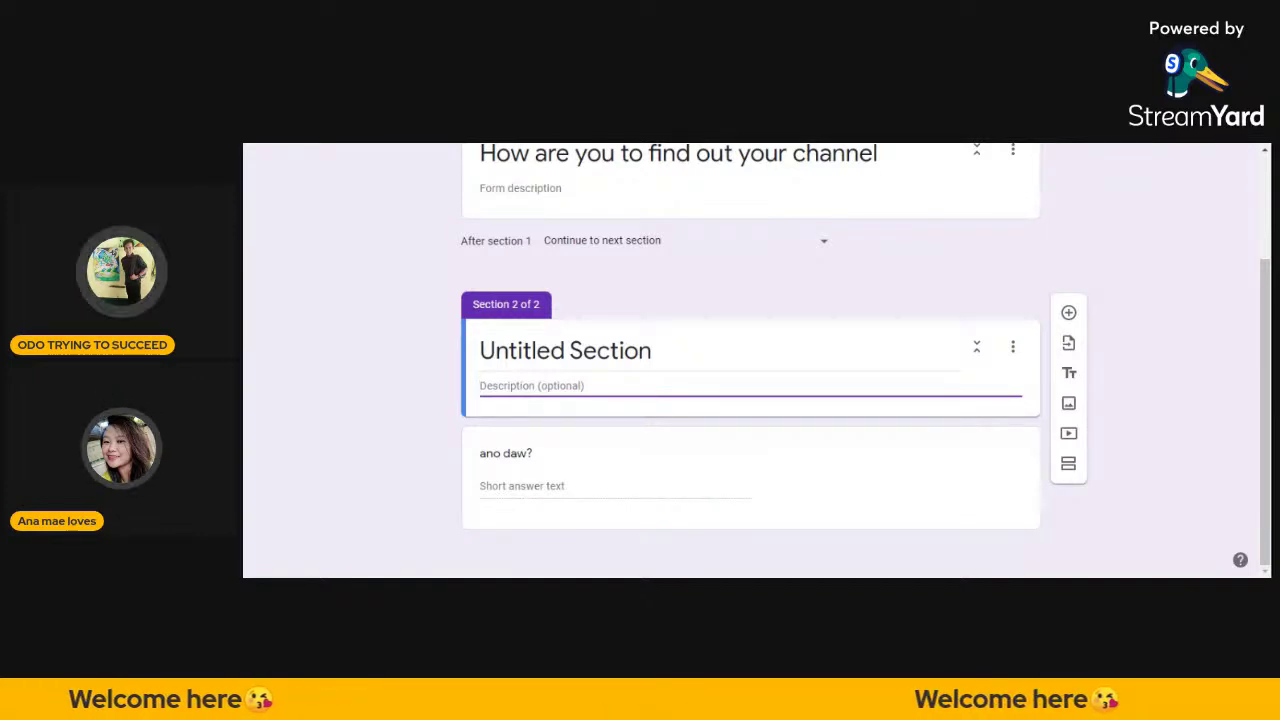
Return to the Forms home page and open the untitled form from the recent forms.
key(alt+Left)
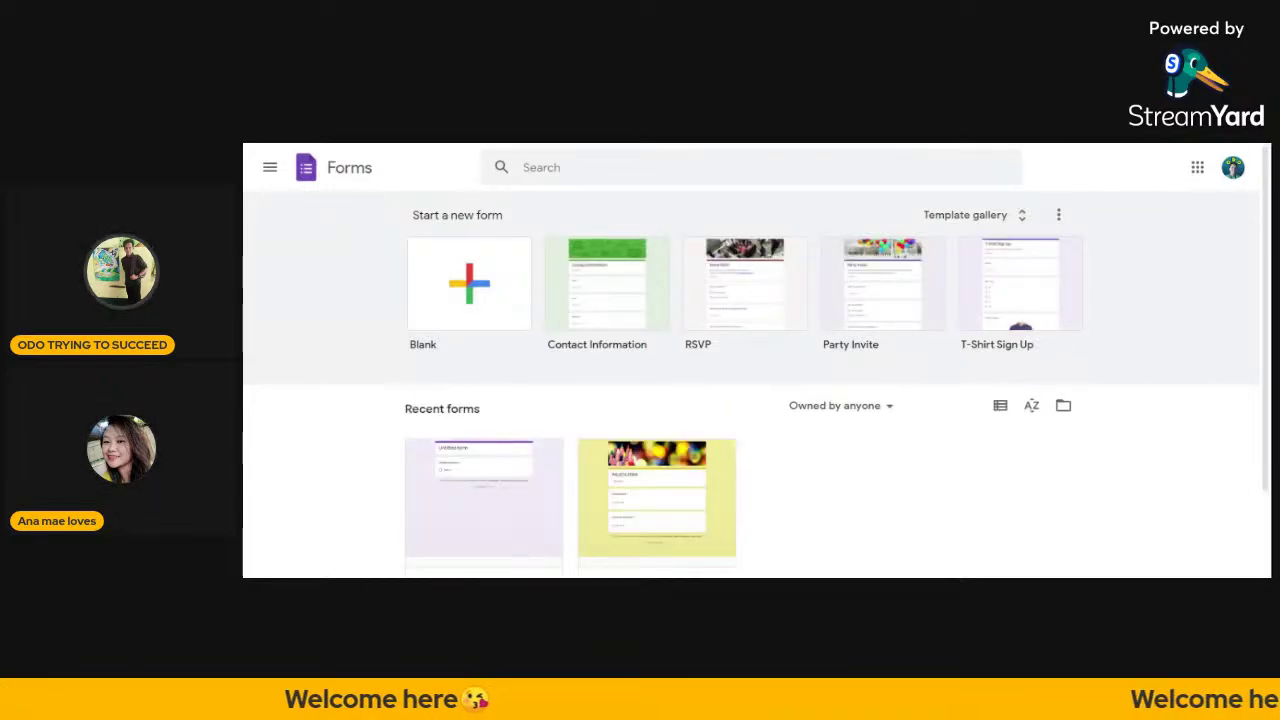
click(471, 498)
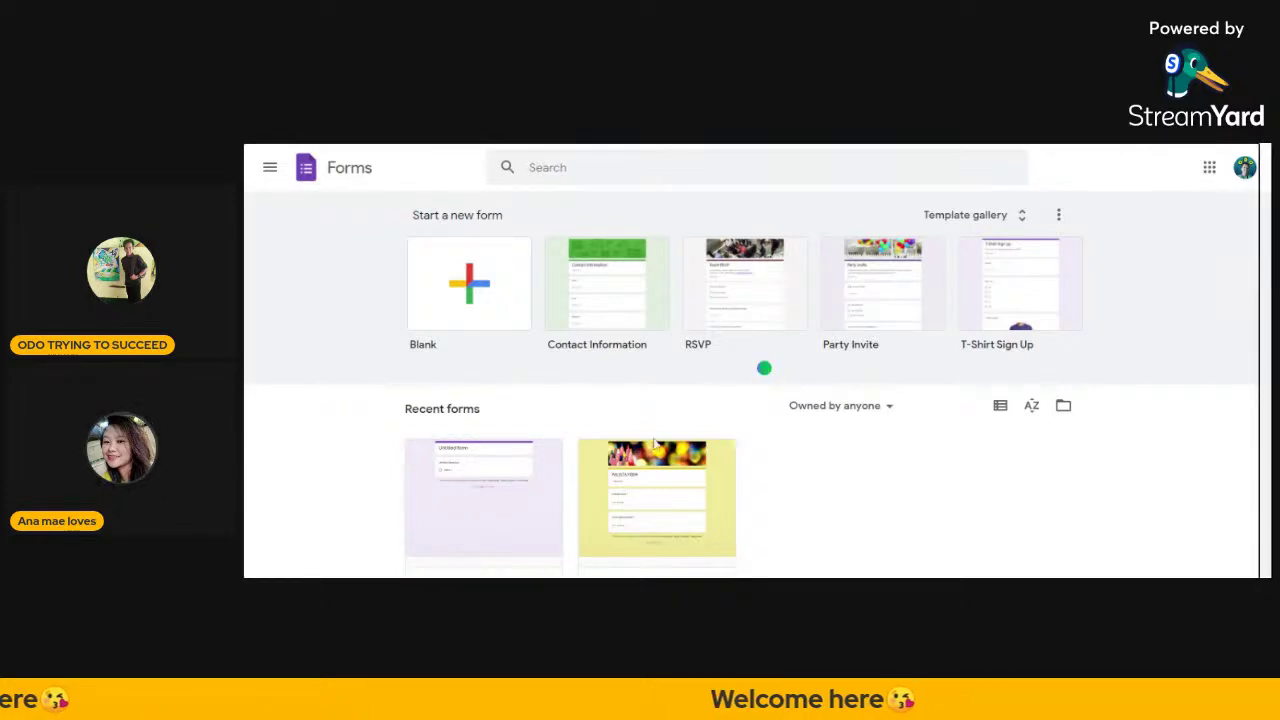